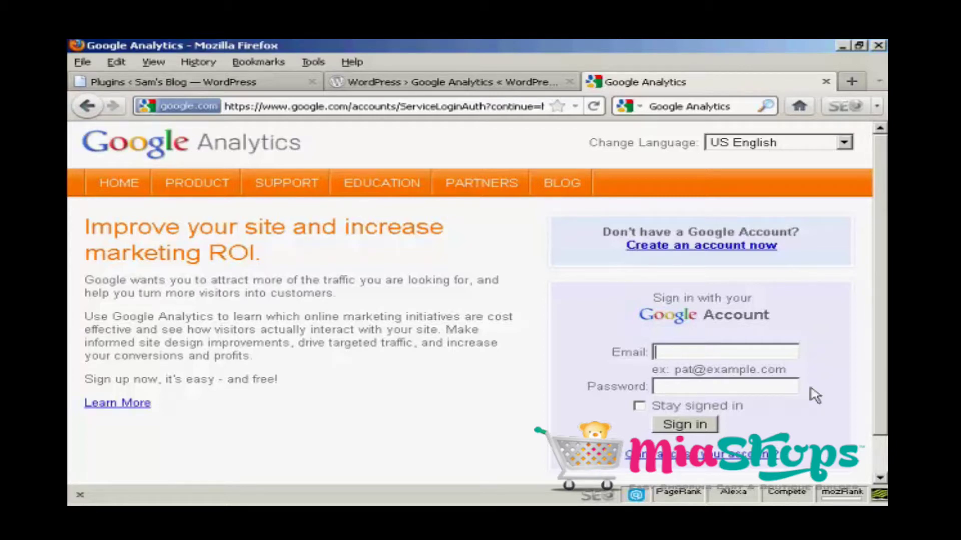
Sign in to Google Analytics using the saved login from the email autocomplete suggestions
type("new")
key("Down")
key("Return")
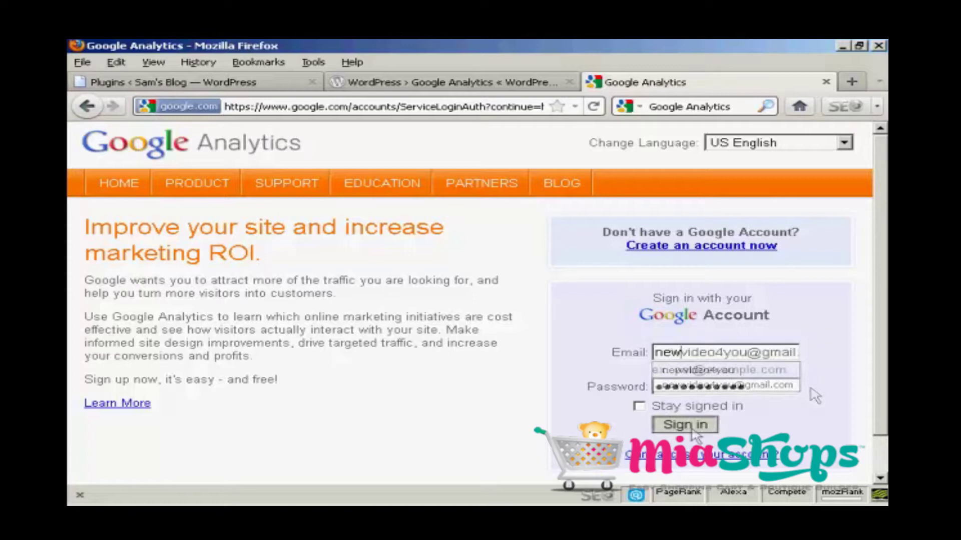
left_click(692, 431)
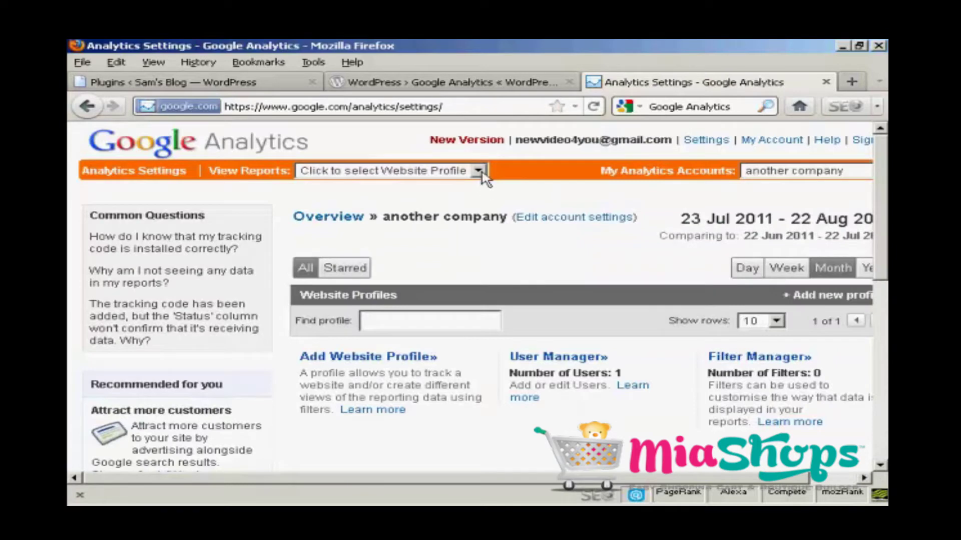
Glance at the View Reports profile list, then go to the Add Website Profile page
left_click(479, 171)
left_click(481, 171)
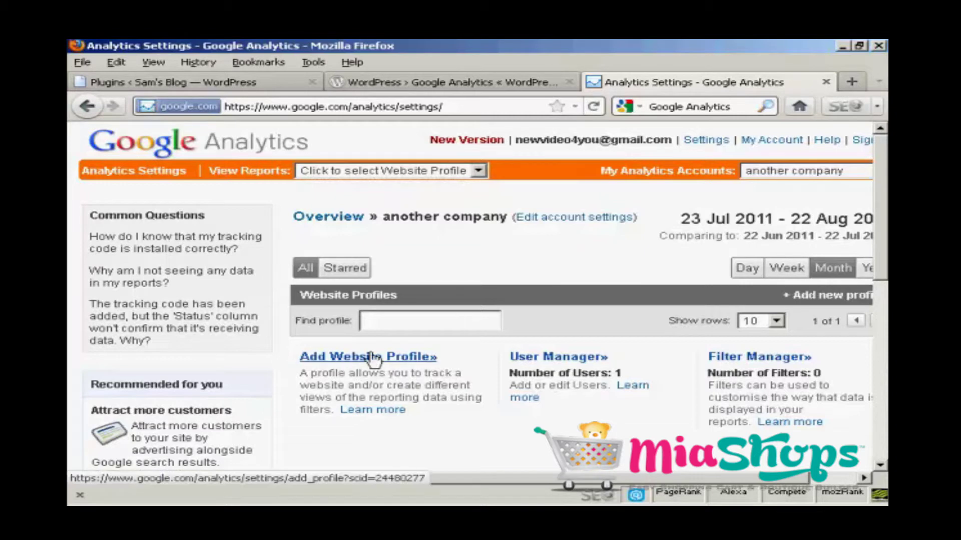
left_click(428, 362)
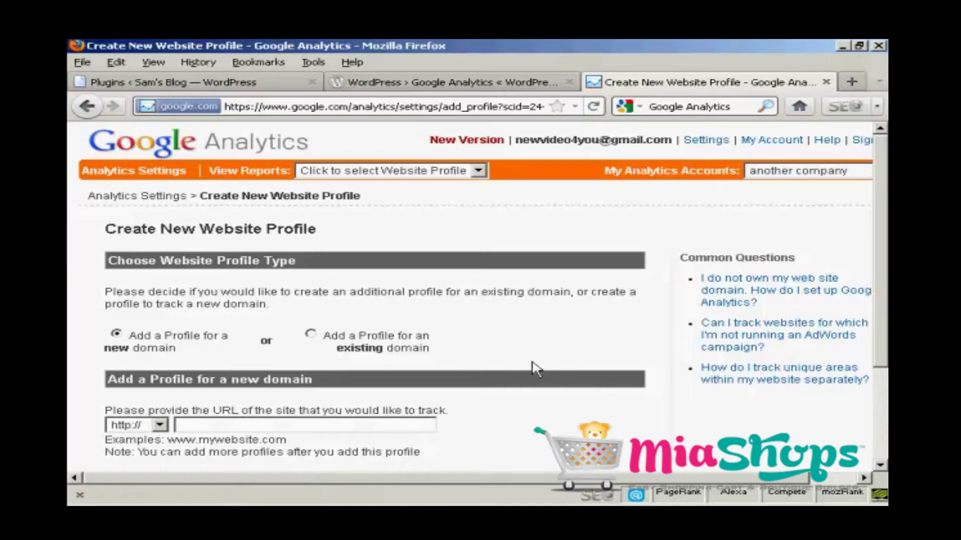
scroll(523, 384, "down", 3)
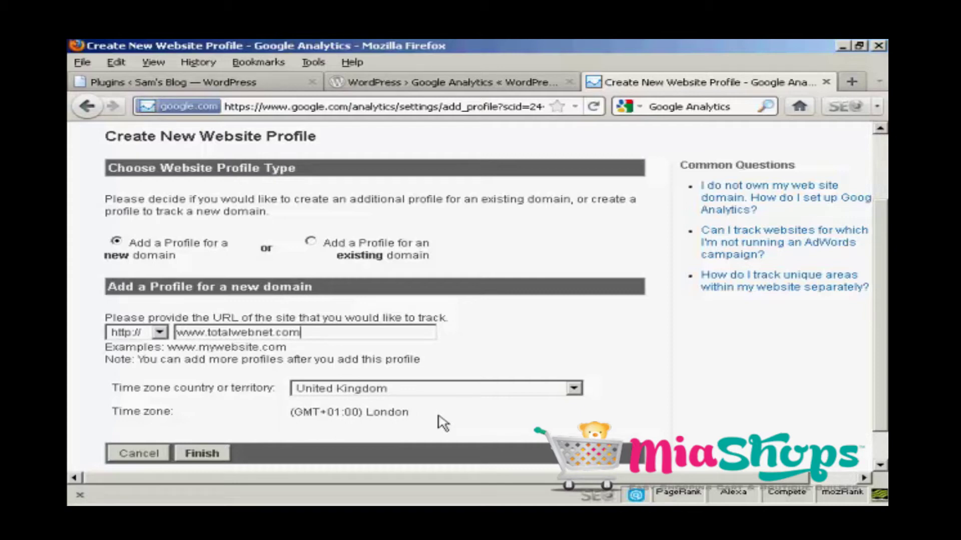
left_click(574, 390)
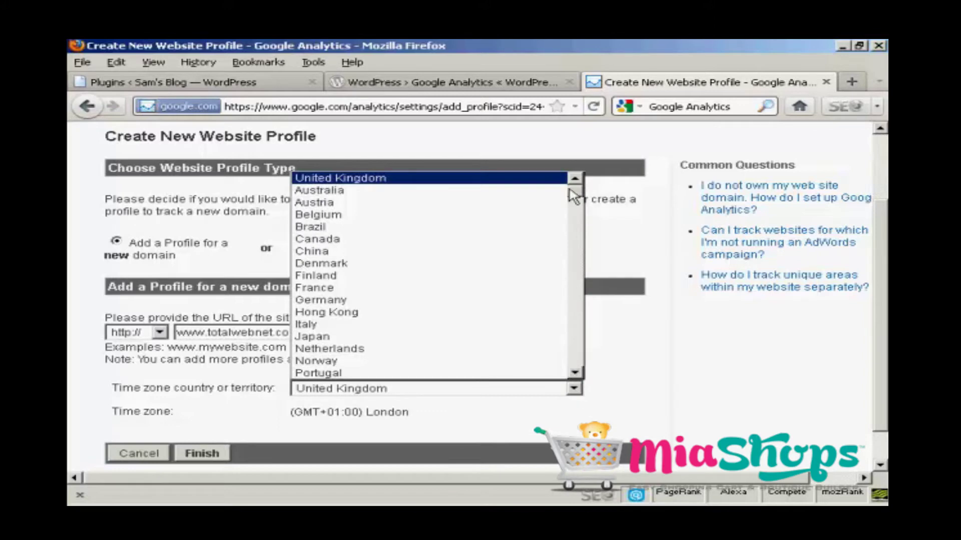
scroll(576, 196, "down", 1)
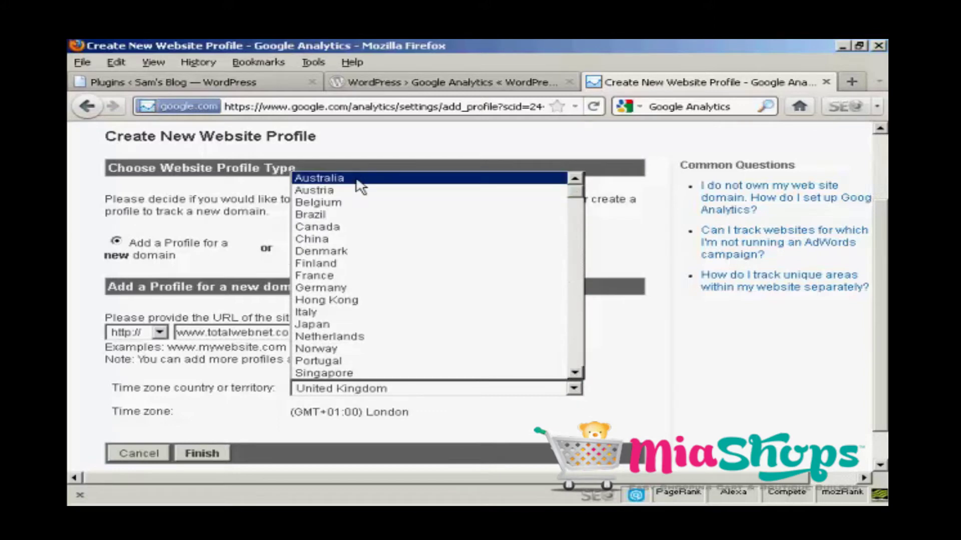
left_click(345, 179)
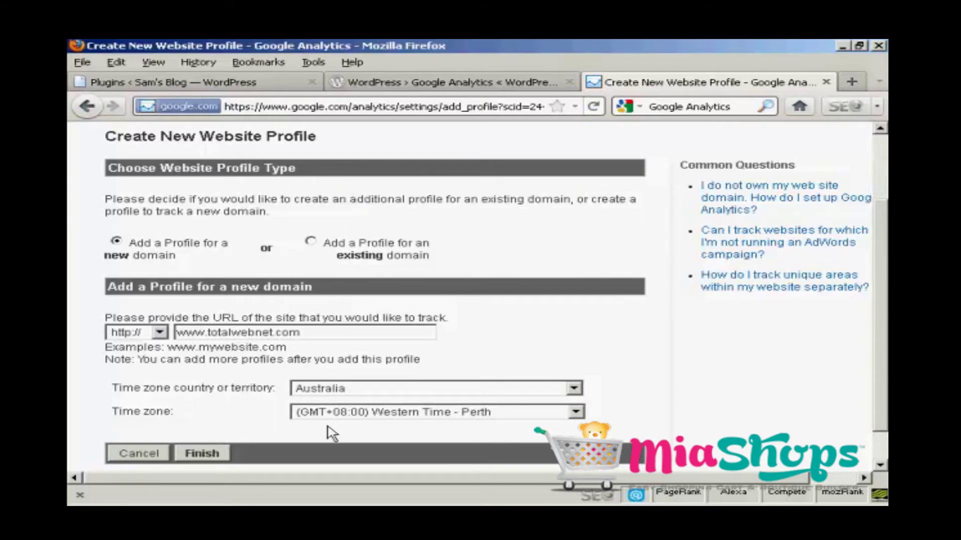
left_click(577, 413)
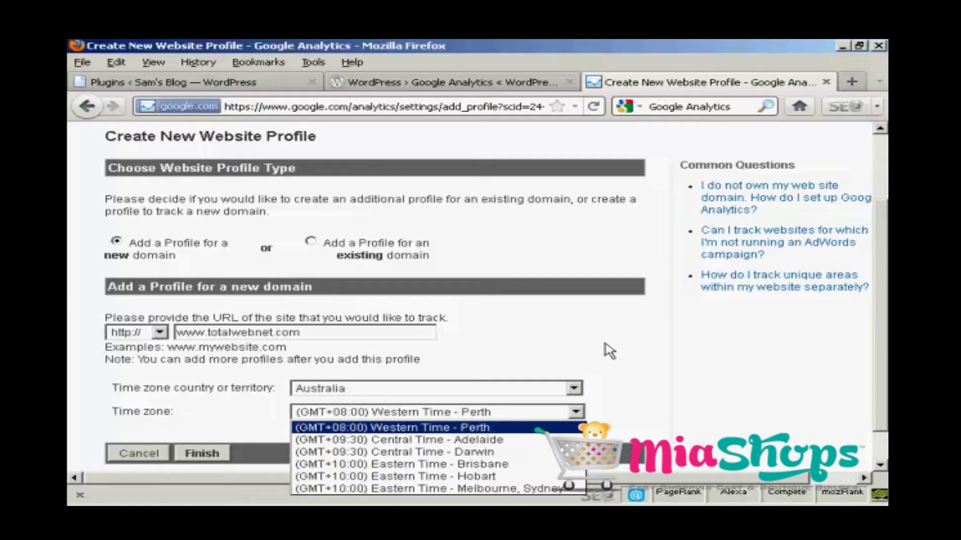
left_click(581, 392)
left_click(579, 395)
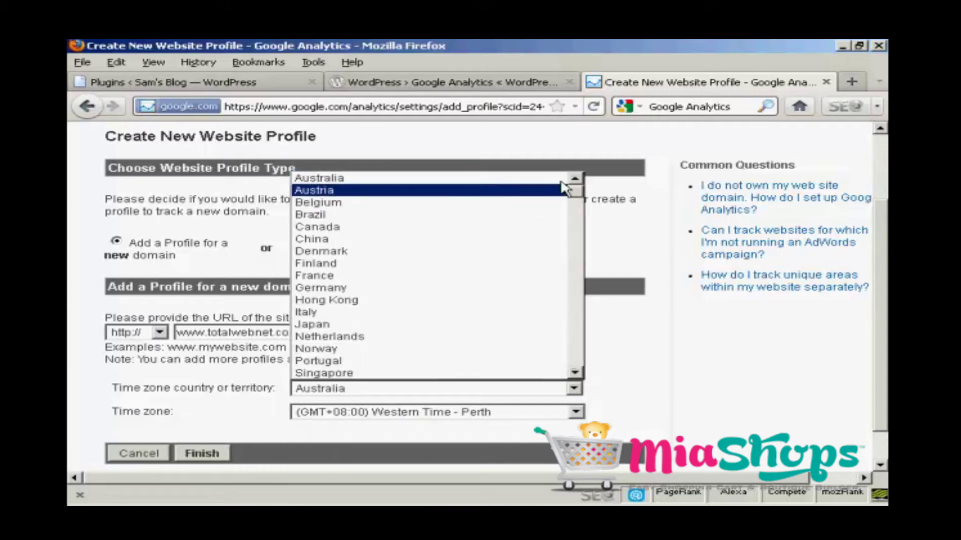
left_click(499, 180)
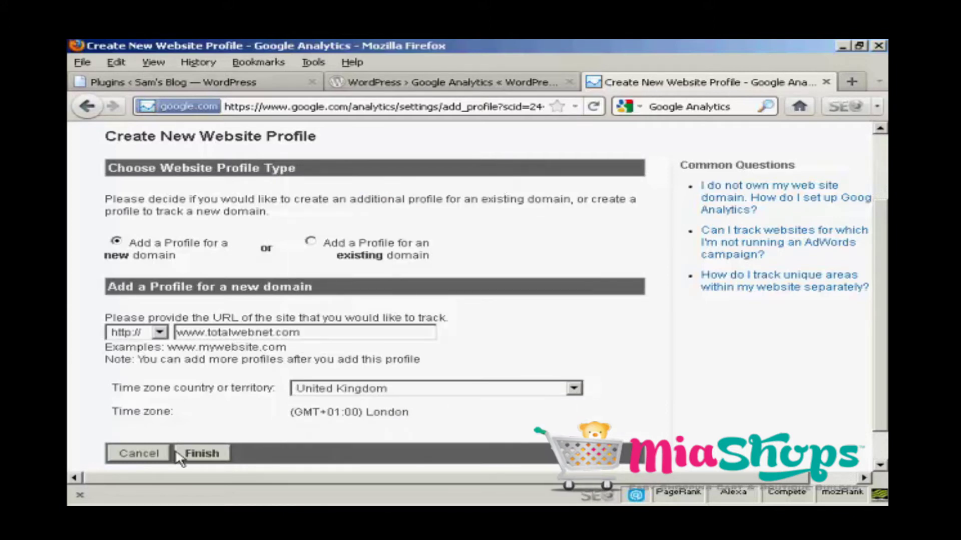
left_click(202, 455)
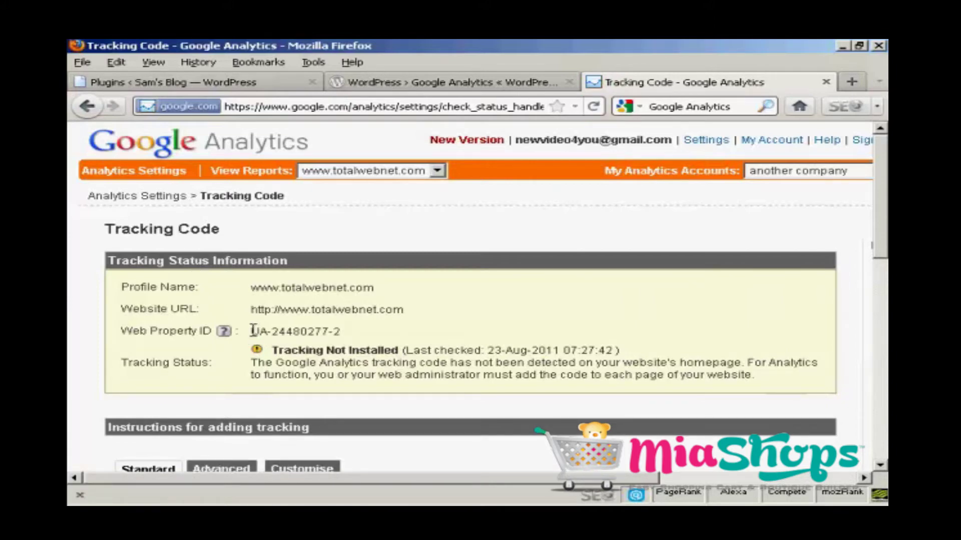
left_click_drag(253, 330, 345, 335)
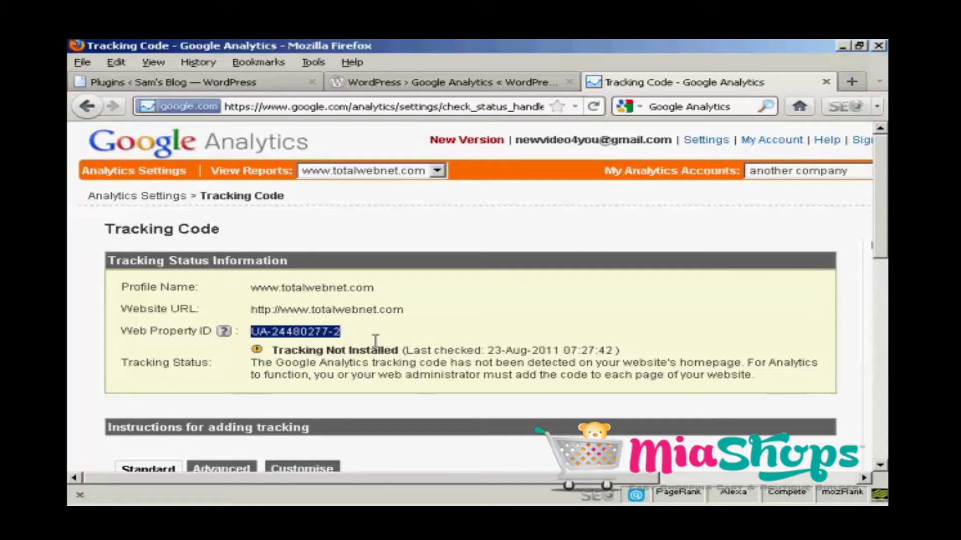
right_click(314, 332)
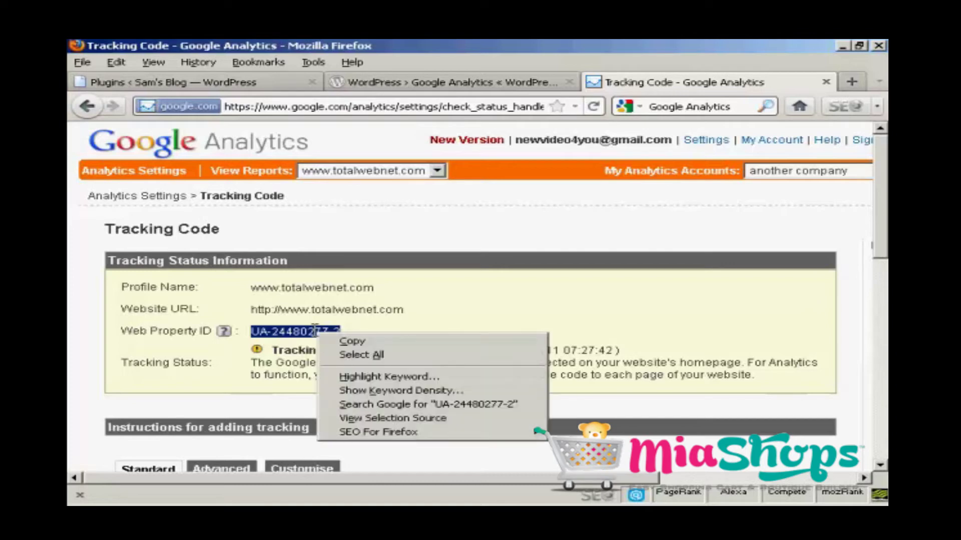
left_click(353, 340)
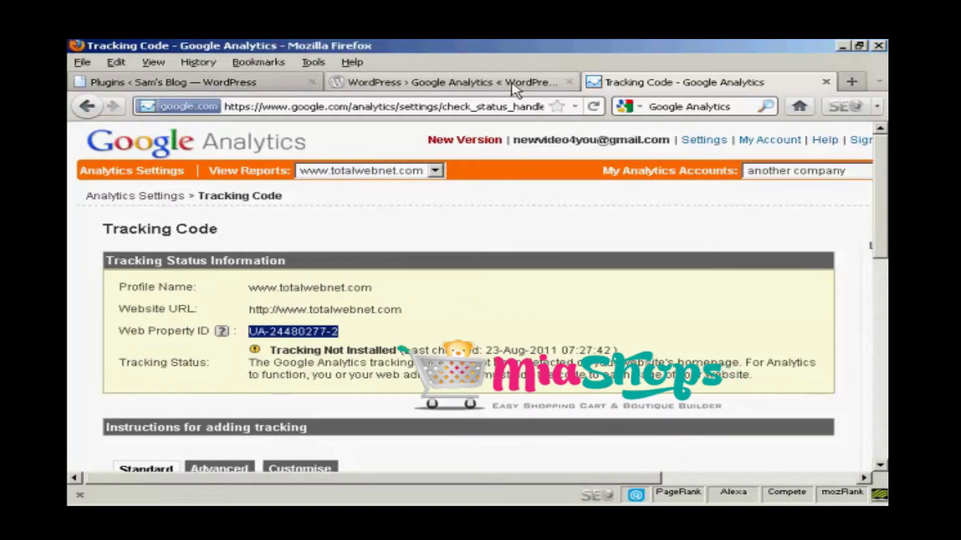
Look over the WordPress.org Google Analytics plugin page, then return to the blog's Plugins page
left_click(463, 84)
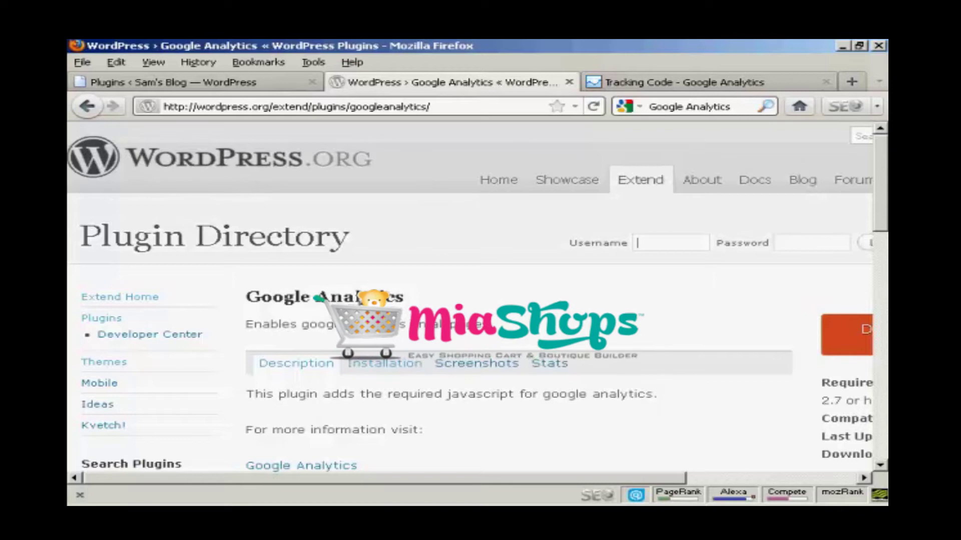
scroll(655, 393, "down", 3)
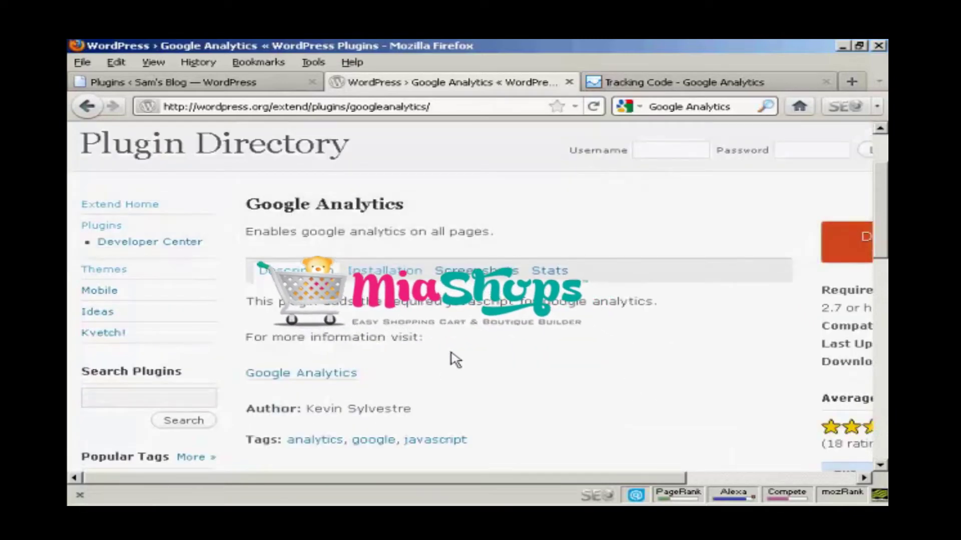
scroll(453, 356, "up", 3)
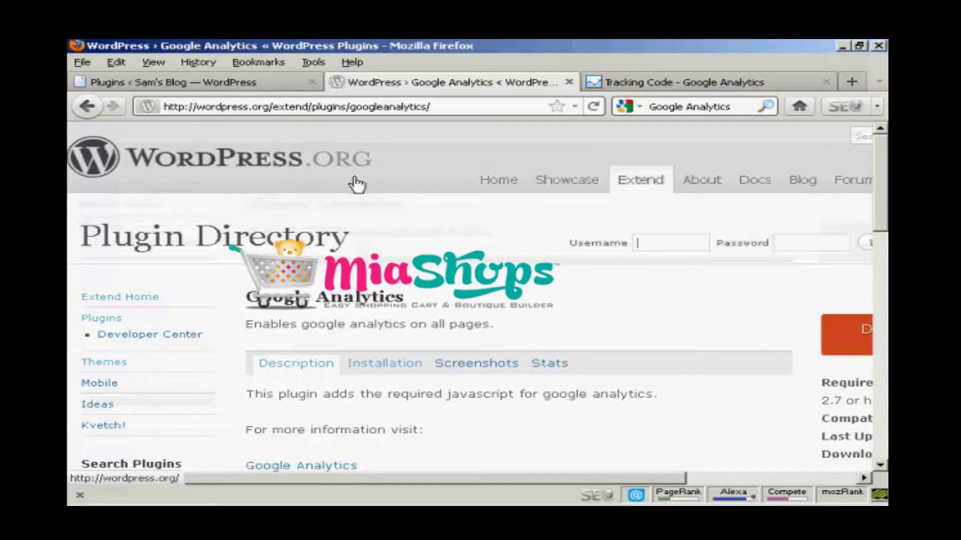
left_click(140, 88)
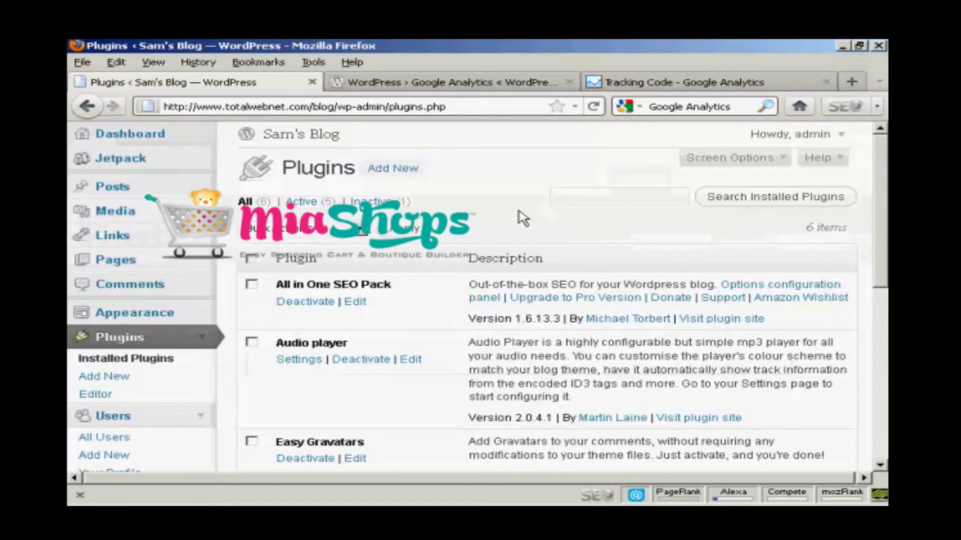
Search the Add New plugins directory for 'Google Analytics'
left_click(393, 169)
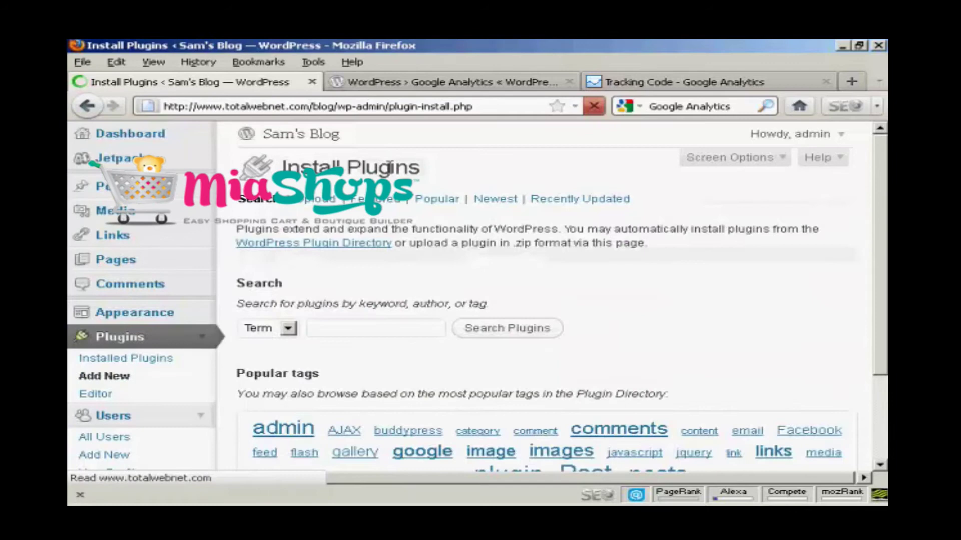
left_click(328, 329)
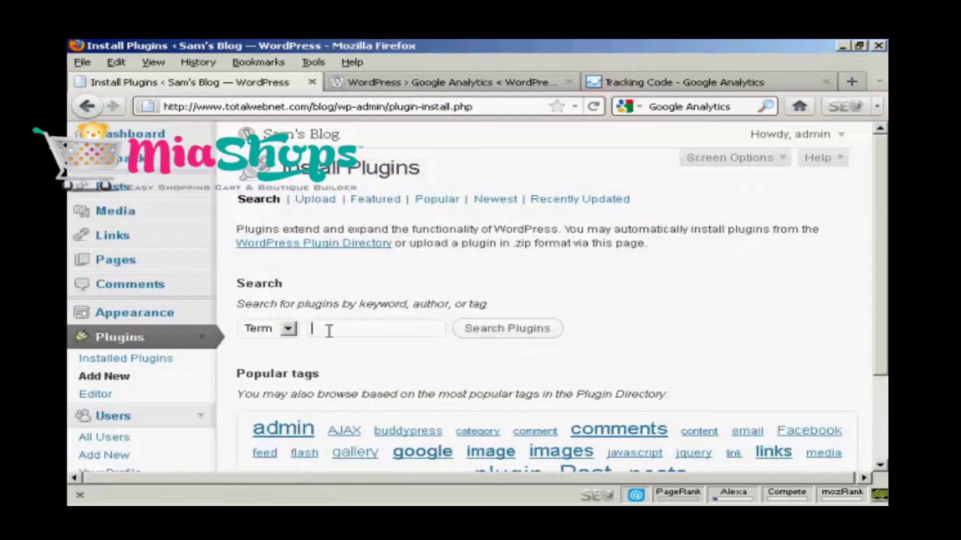
type("Google ")
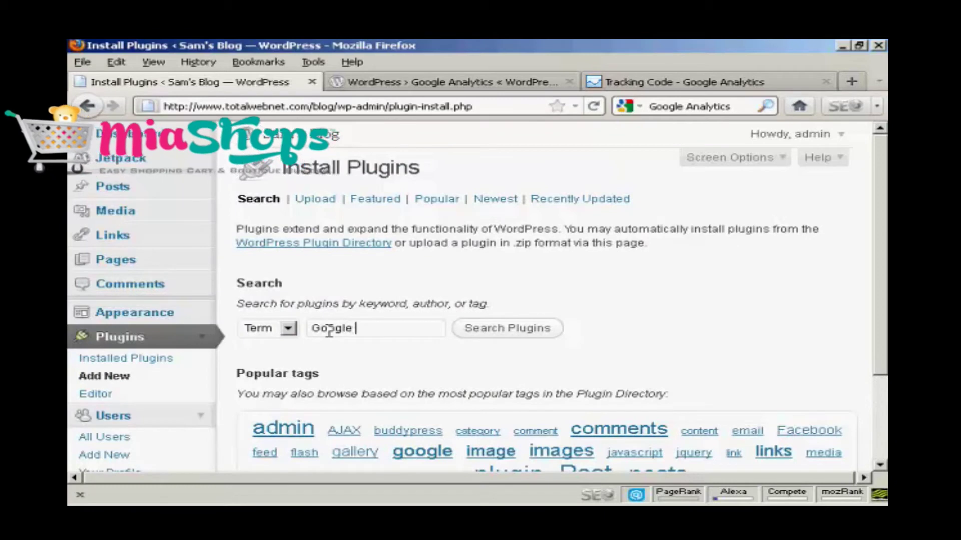
type("Ana")
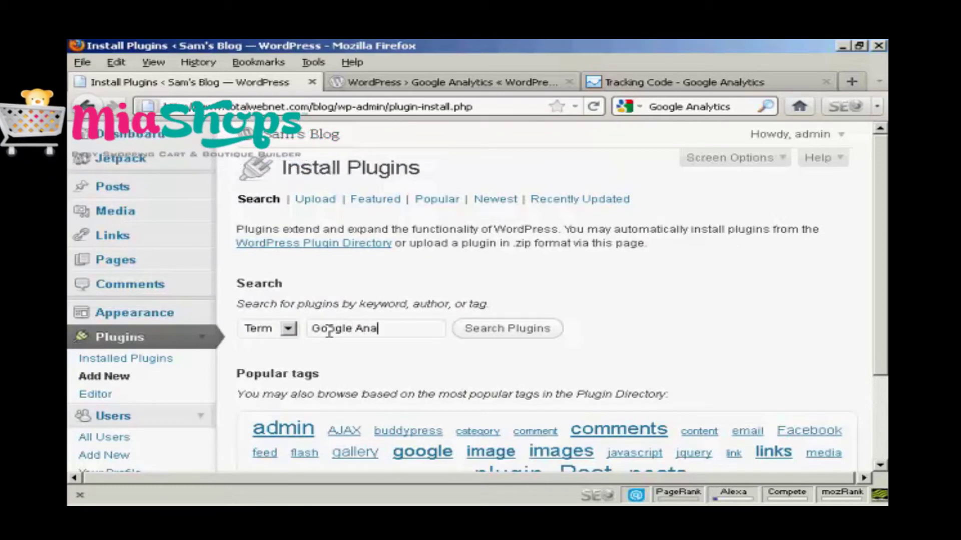
type("lytics")
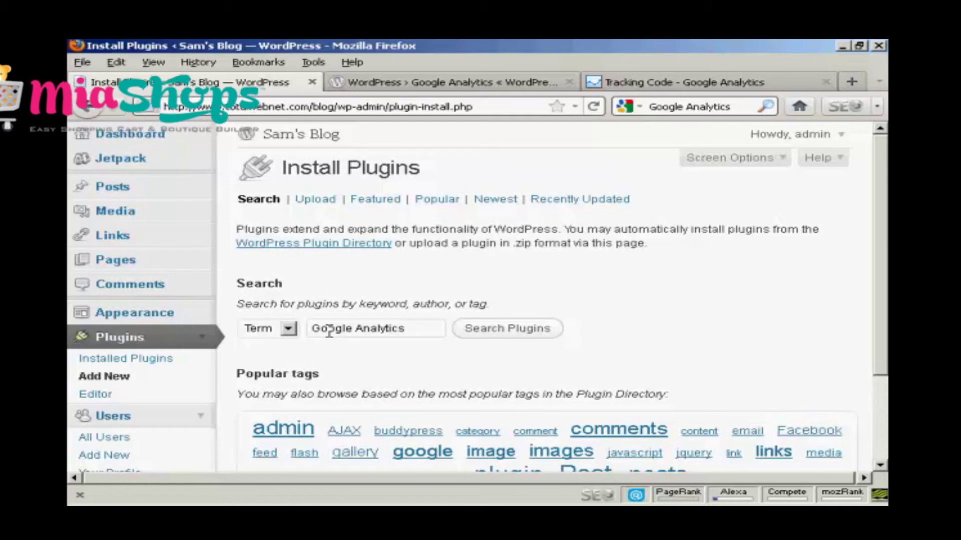
left_click(520, 339)
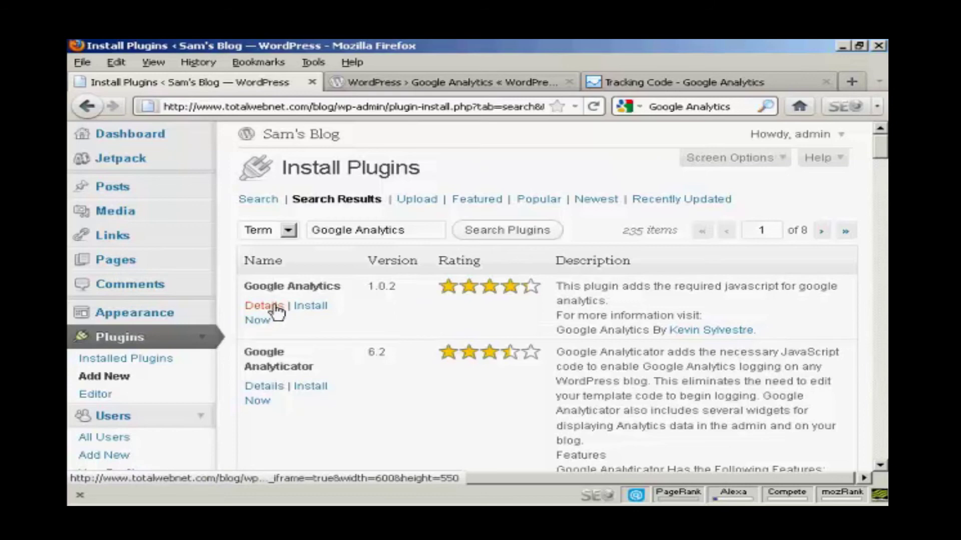
Install the Google Analytics 1.0.2 plugin, confirm the install, and activate it
left_click(311, 306)
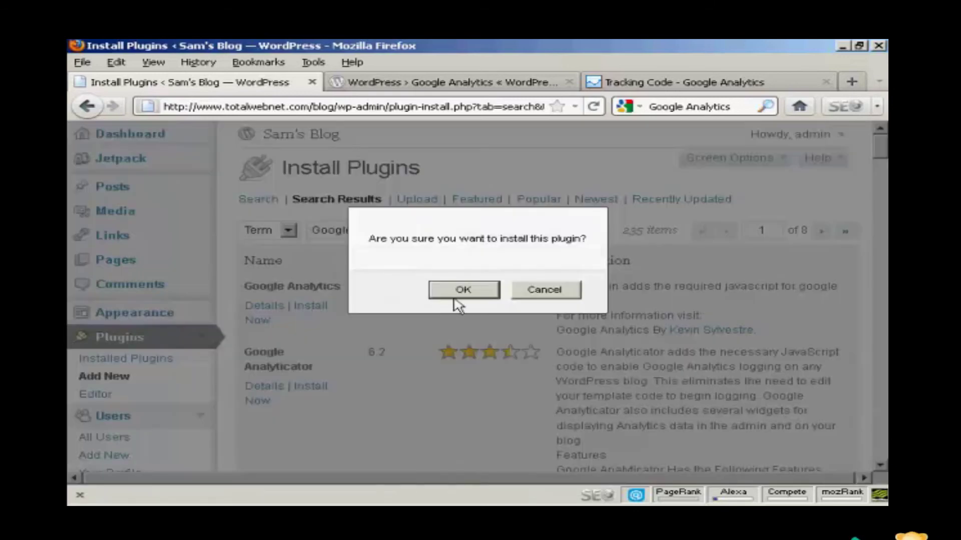
left_click(476, 293)
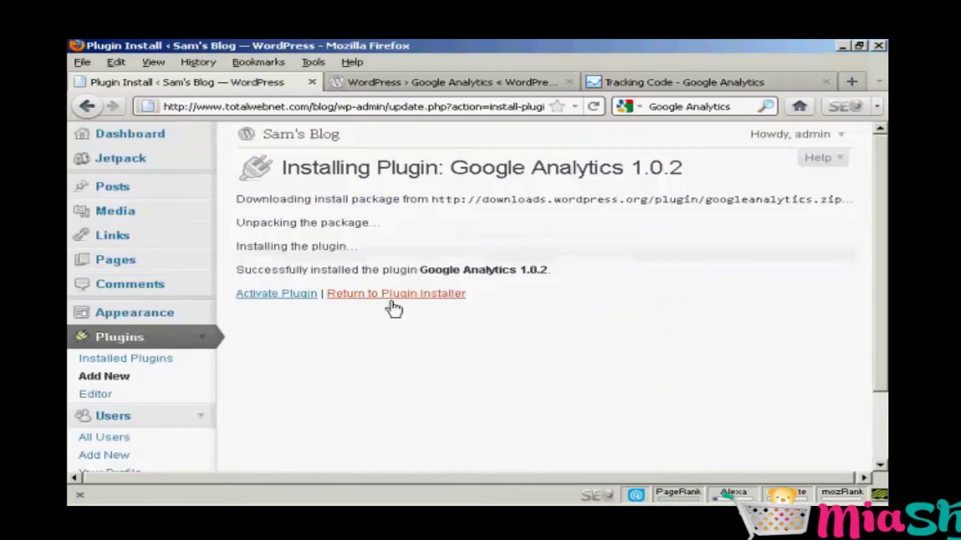
left_click(282, 299)
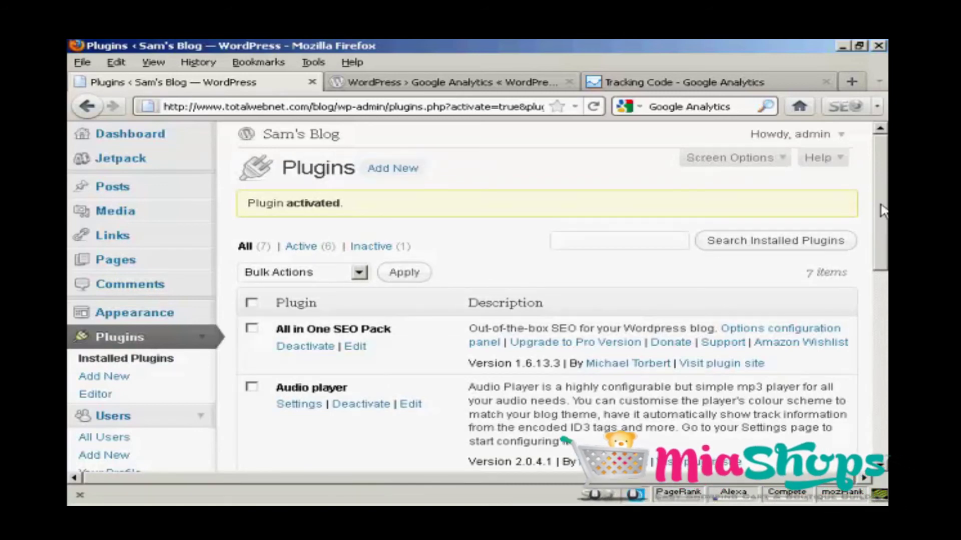
Open the Settings > Google Analytics page showing the default UA-0000000-0 ID
left_click_drag(882, 210, 886, 292)
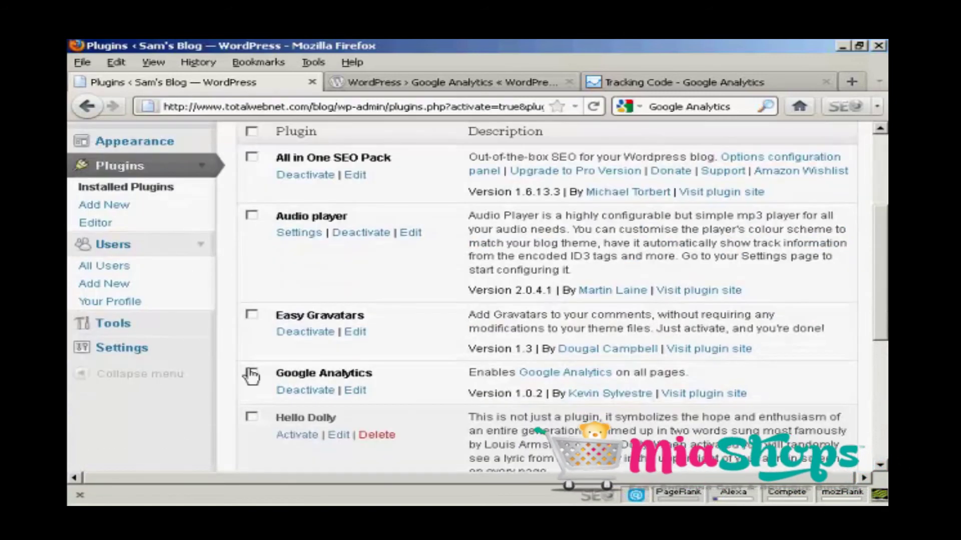
left_click(115, 354)
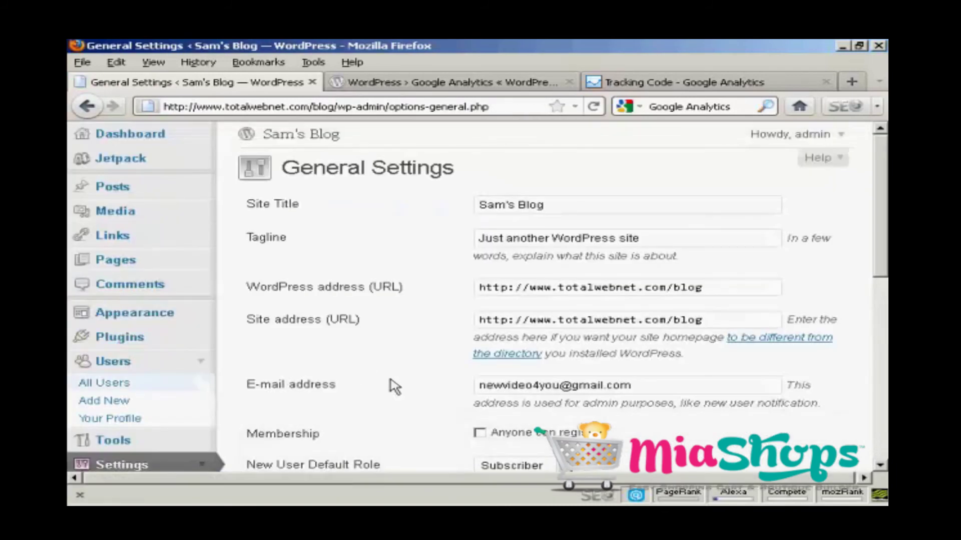
scroll(394, 386, "down", 5)
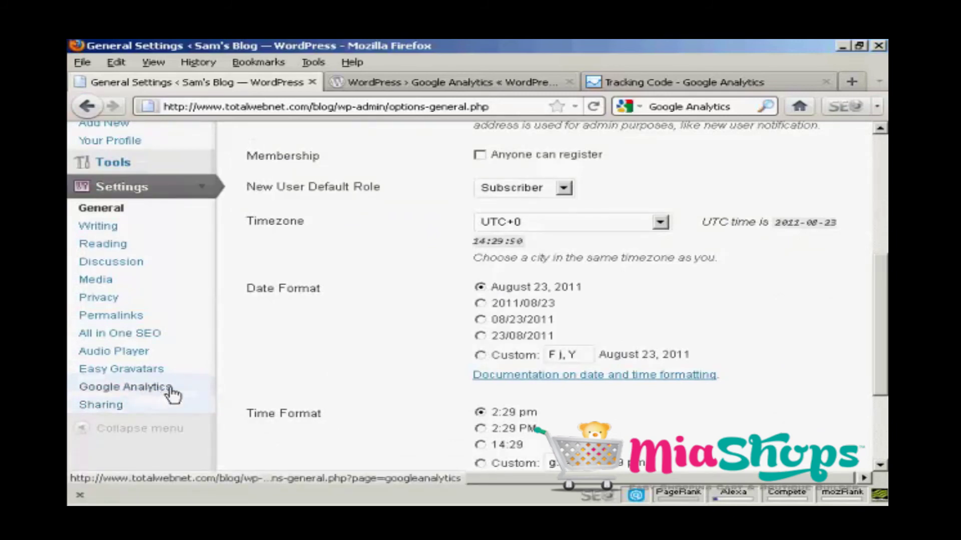
left_click(150, 396)
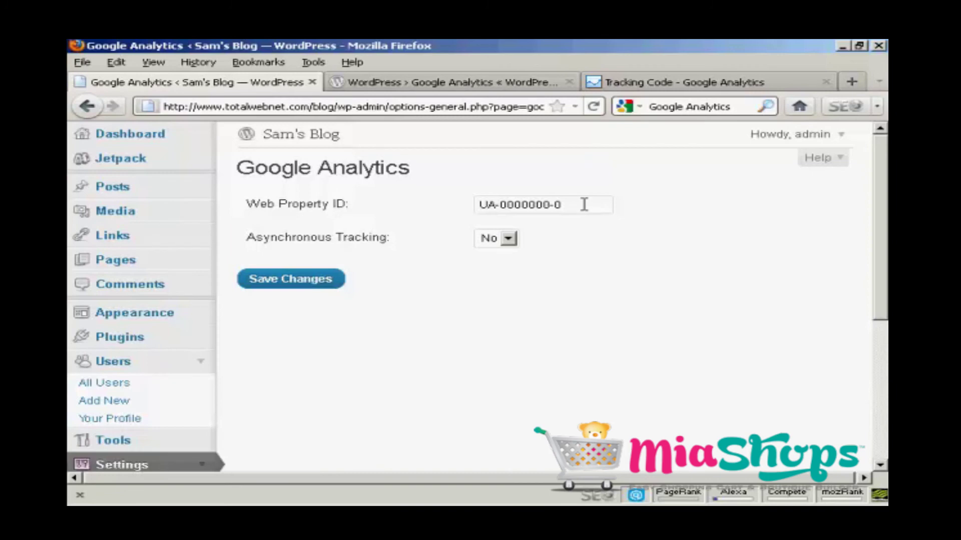
Replace UA-0000000-0 with the copied Web Property ID, keep Asynchronous Tracking at No, and save
left_click_drag(582, 204, 429, 205)
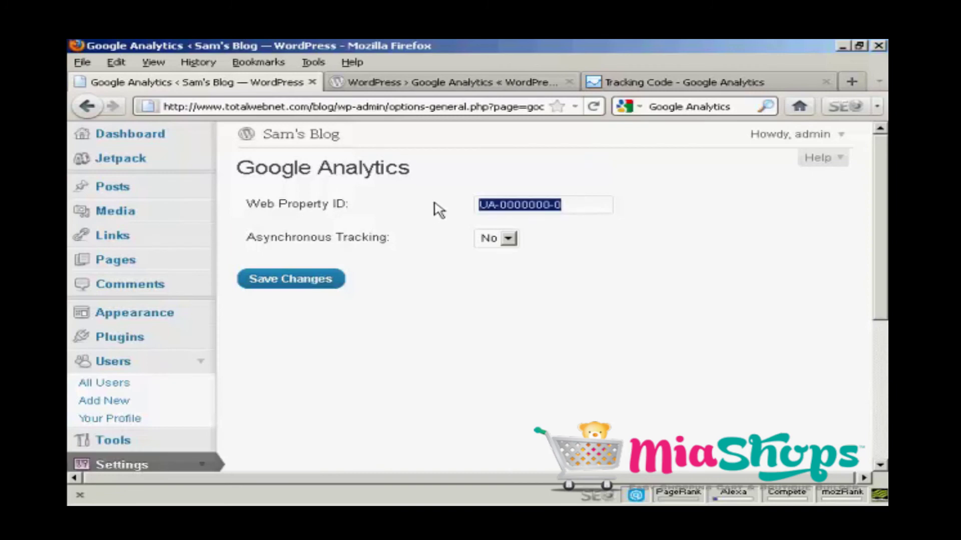
key("BackSpace")
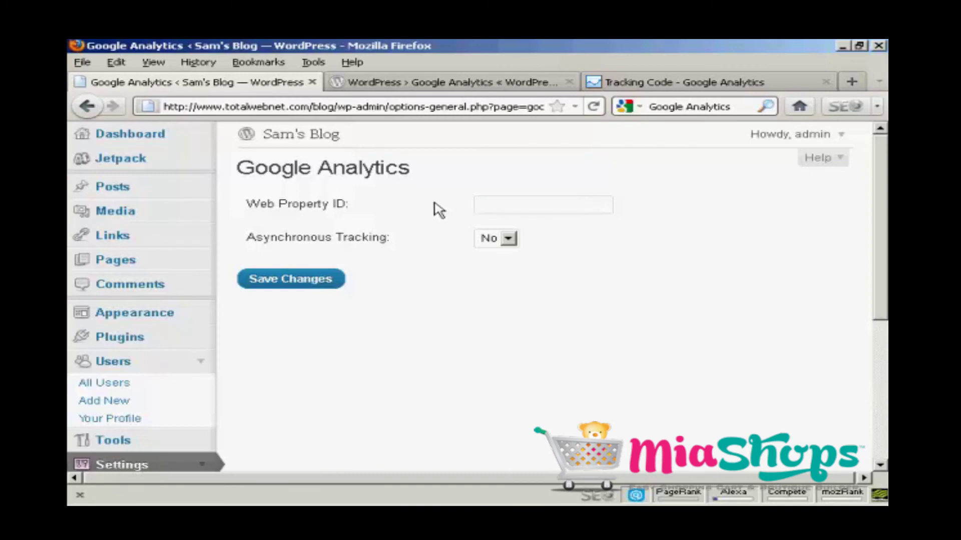
key("ctrl+v")
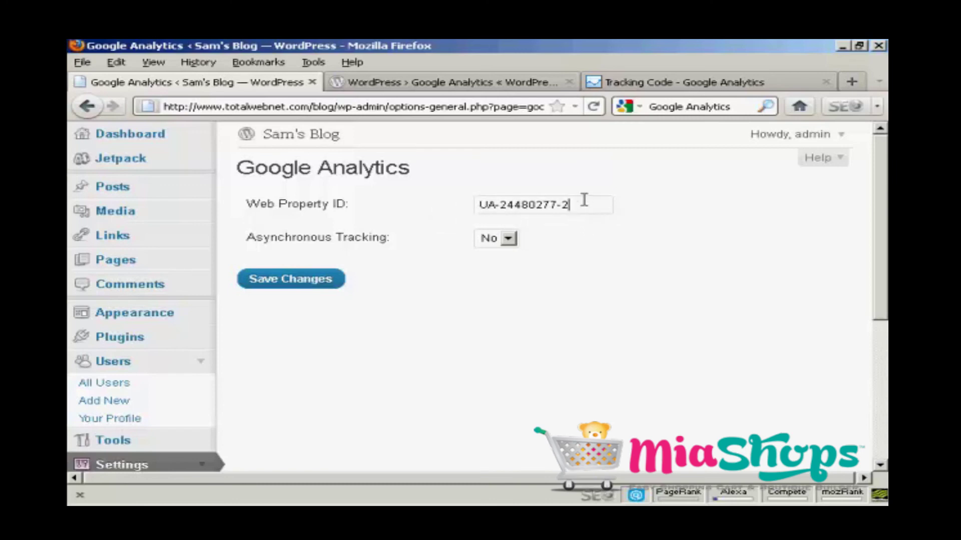
left_click(508, 238)
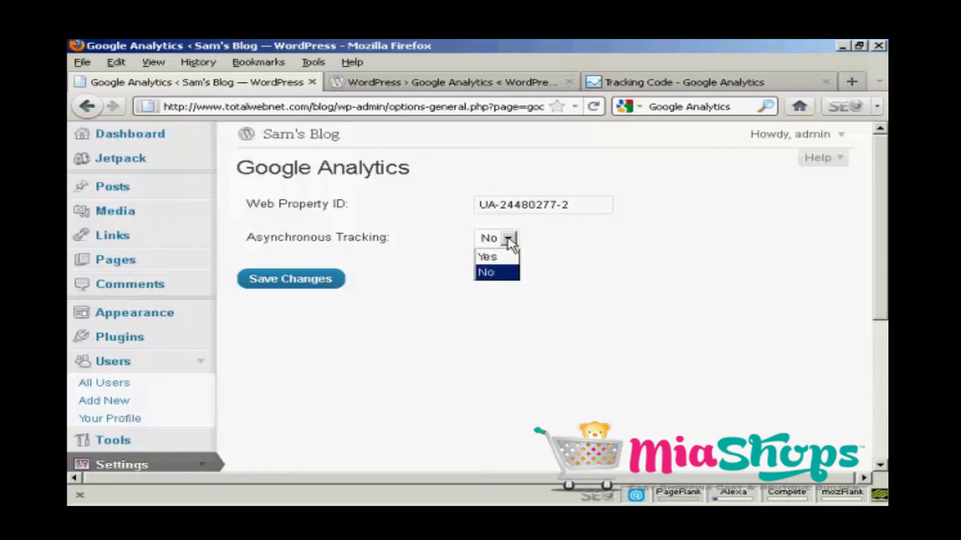
left_click(550, 236)
left_click(281, 284)
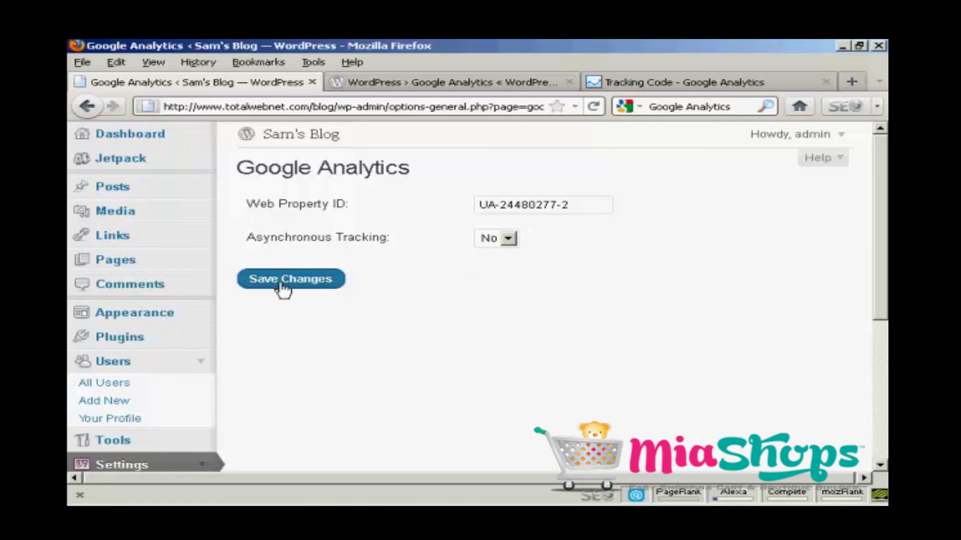